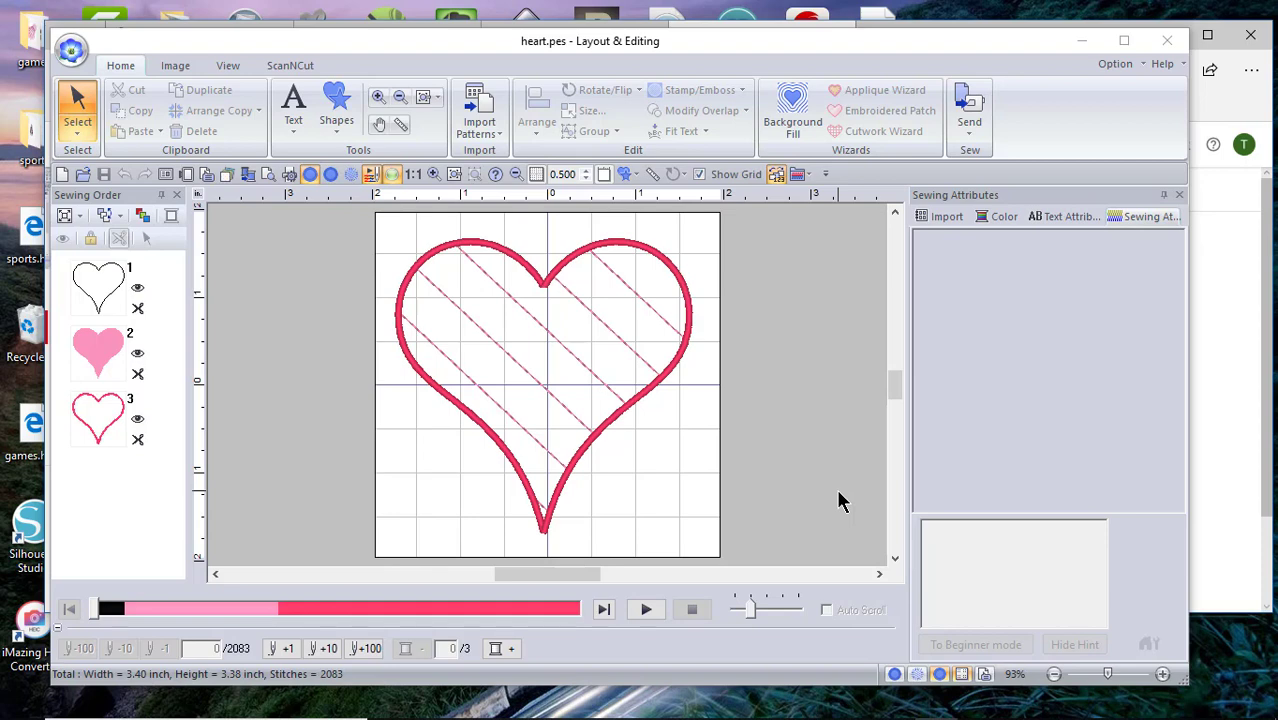
Step: Preview the heart's stitch-out, then turn Minimize feed off for its fill (2083 to 1890 stitches)
left_click(645, 612)
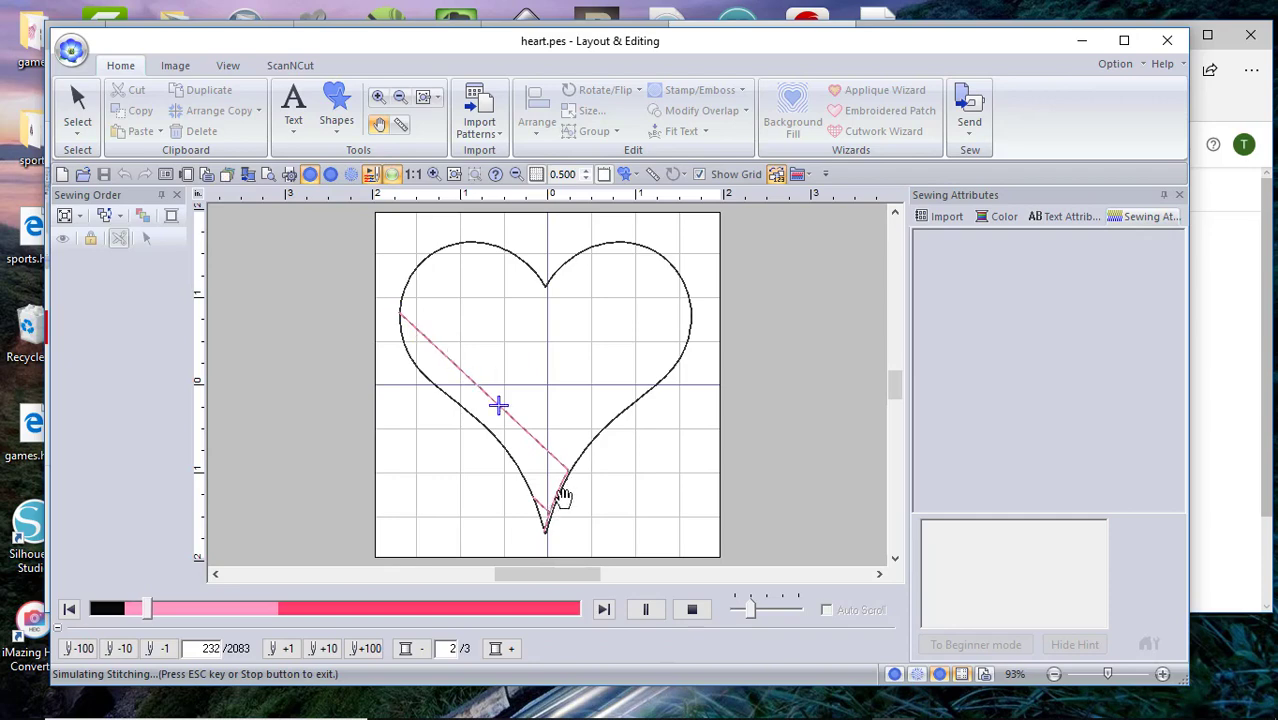
left_click(693, 610)
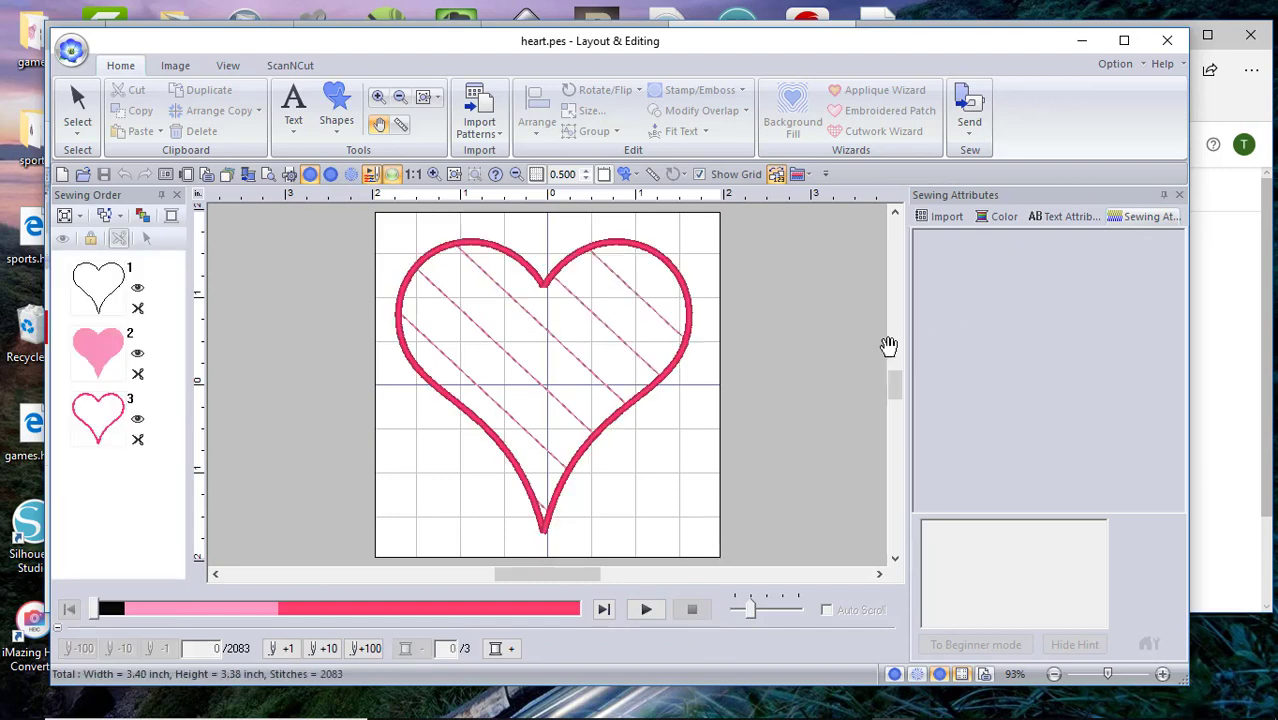
left_click(104, 362)
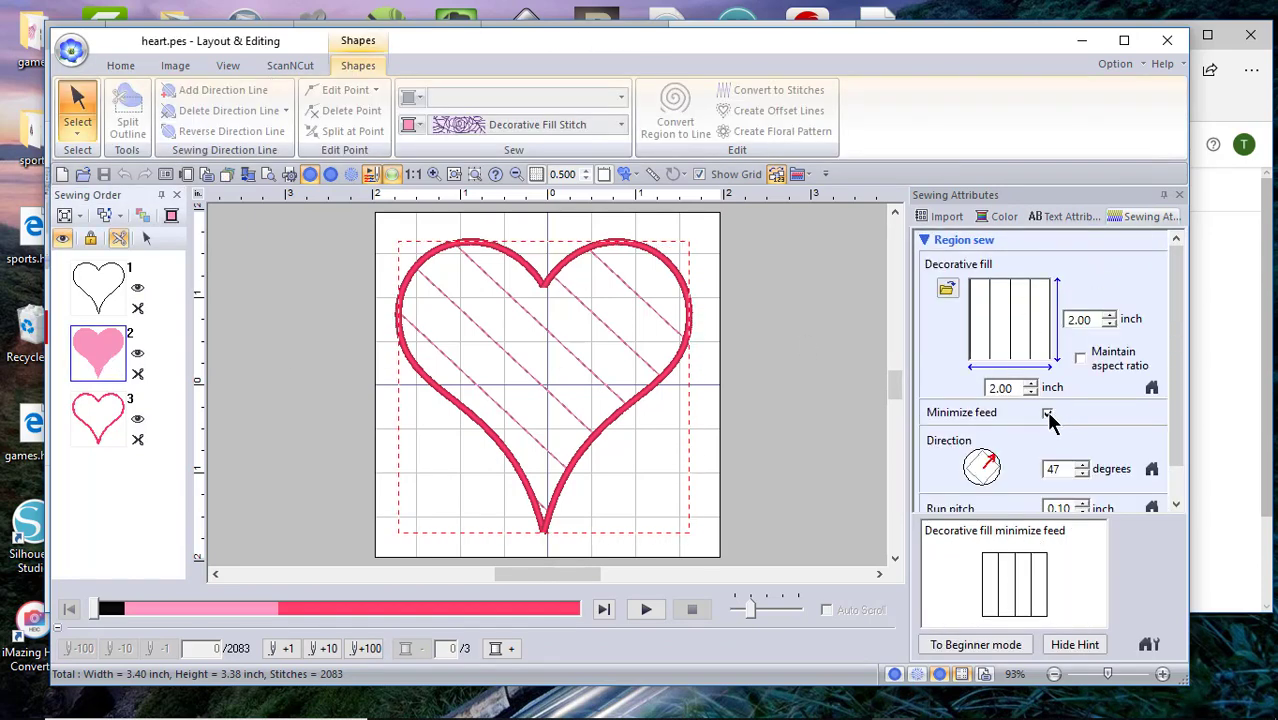
left_click(1047, 414)
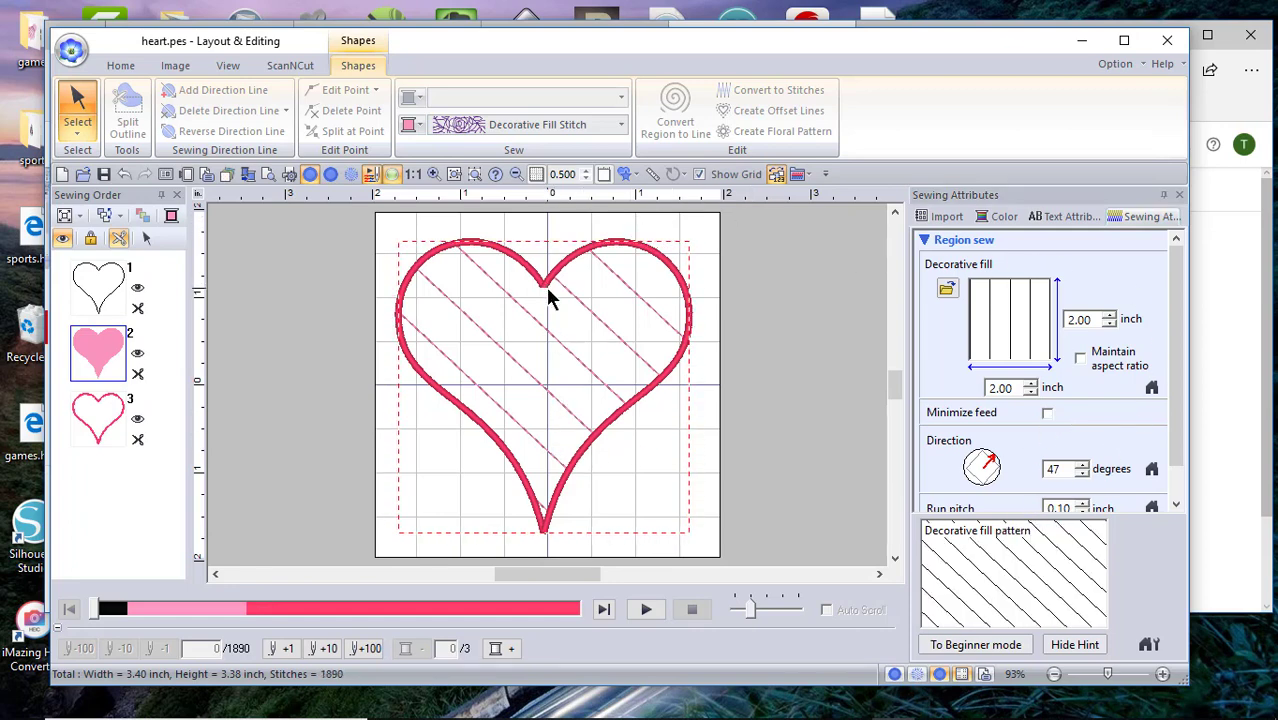
left_click(1047, 416)
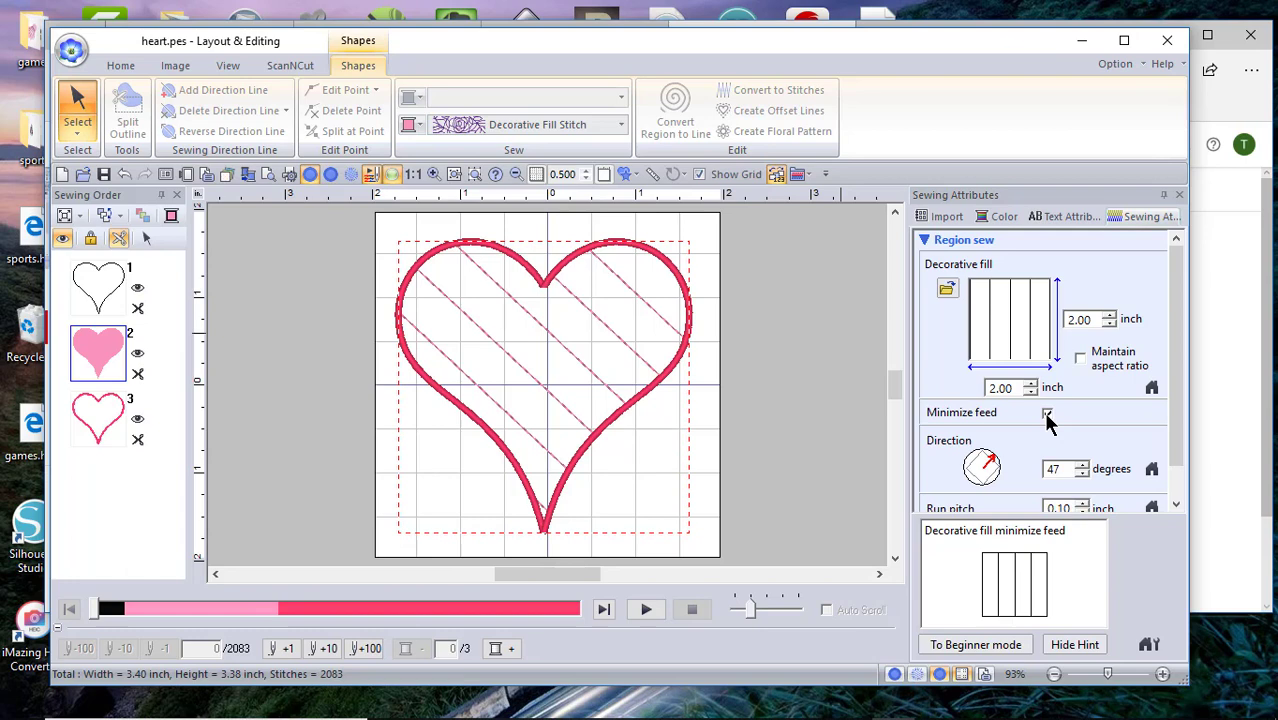
left_click(1047, 415)
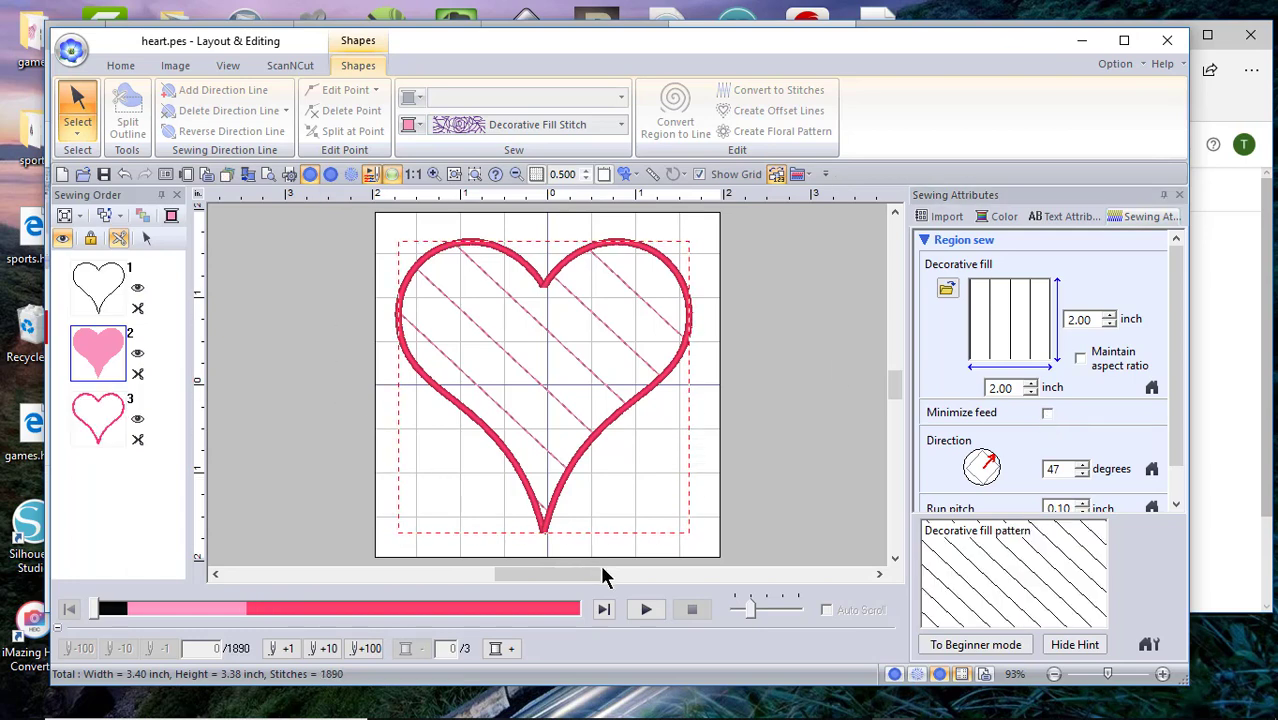
Step: Replay the heart's stitch-out and scrub the progress slider to stitch 1890 of 1890
left_click(646, 610)
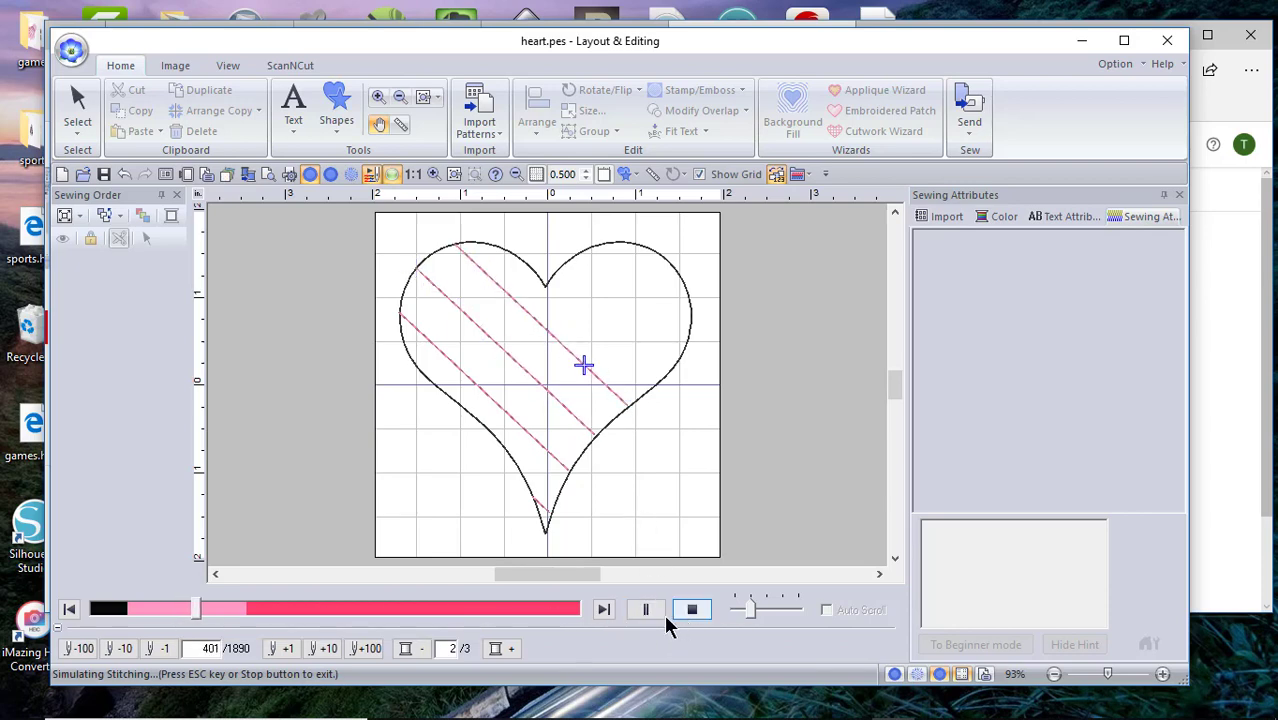
left_click(646, 609)
left_click_drag(200, 608, 240, 612)
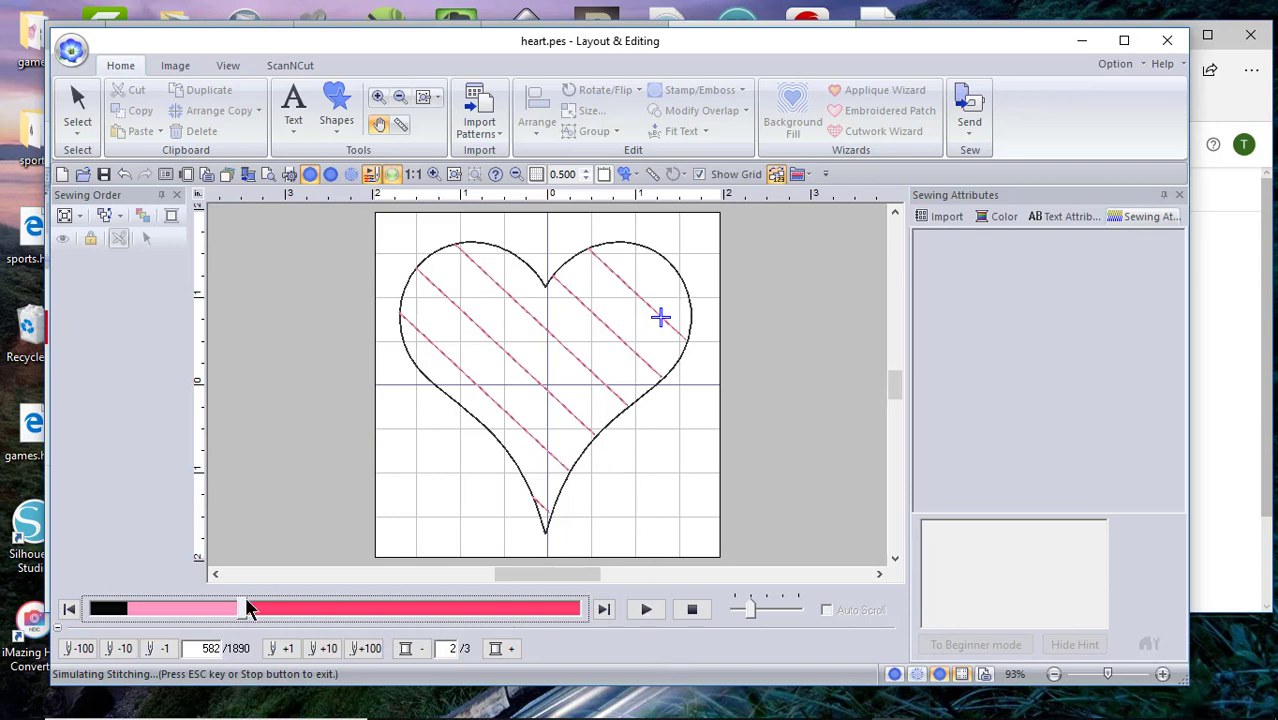
left_click_drag(240, 608, 628, 622)
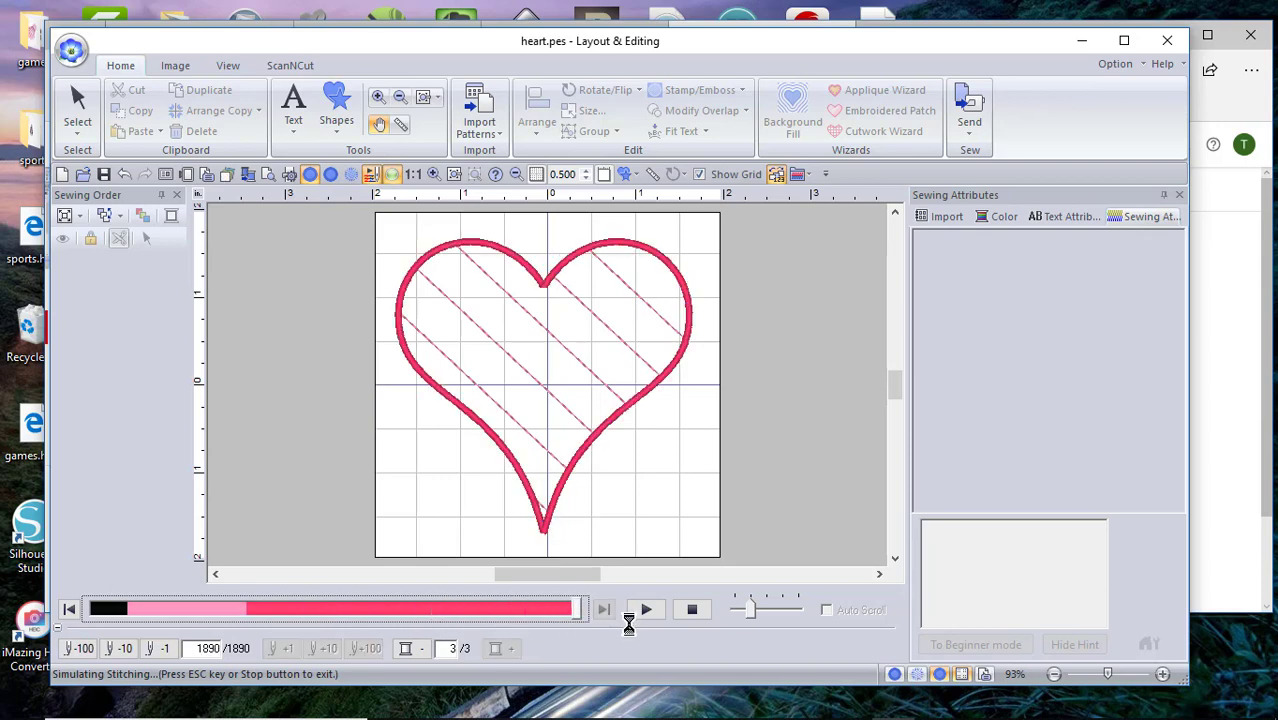
left_click(668, 469)
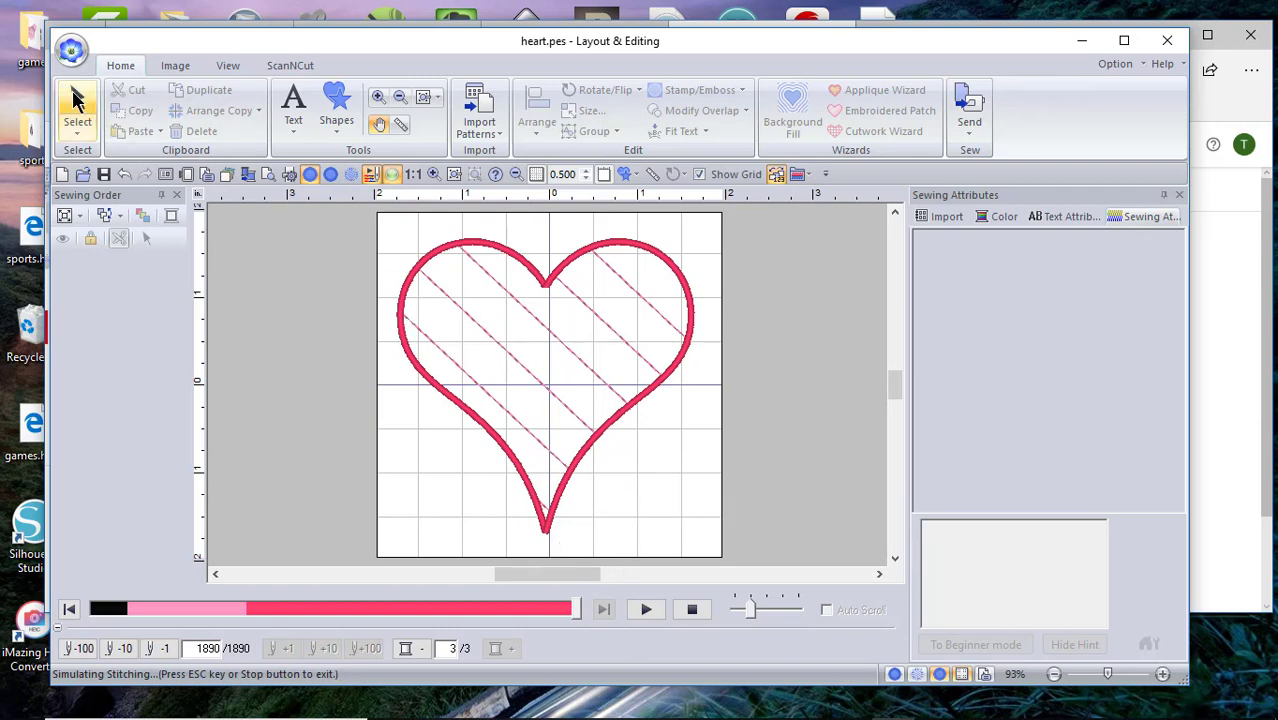
Step: Start a new Untitled design without saving heart.pes, then bring up the Shapes gallery
left_click(71, 50)
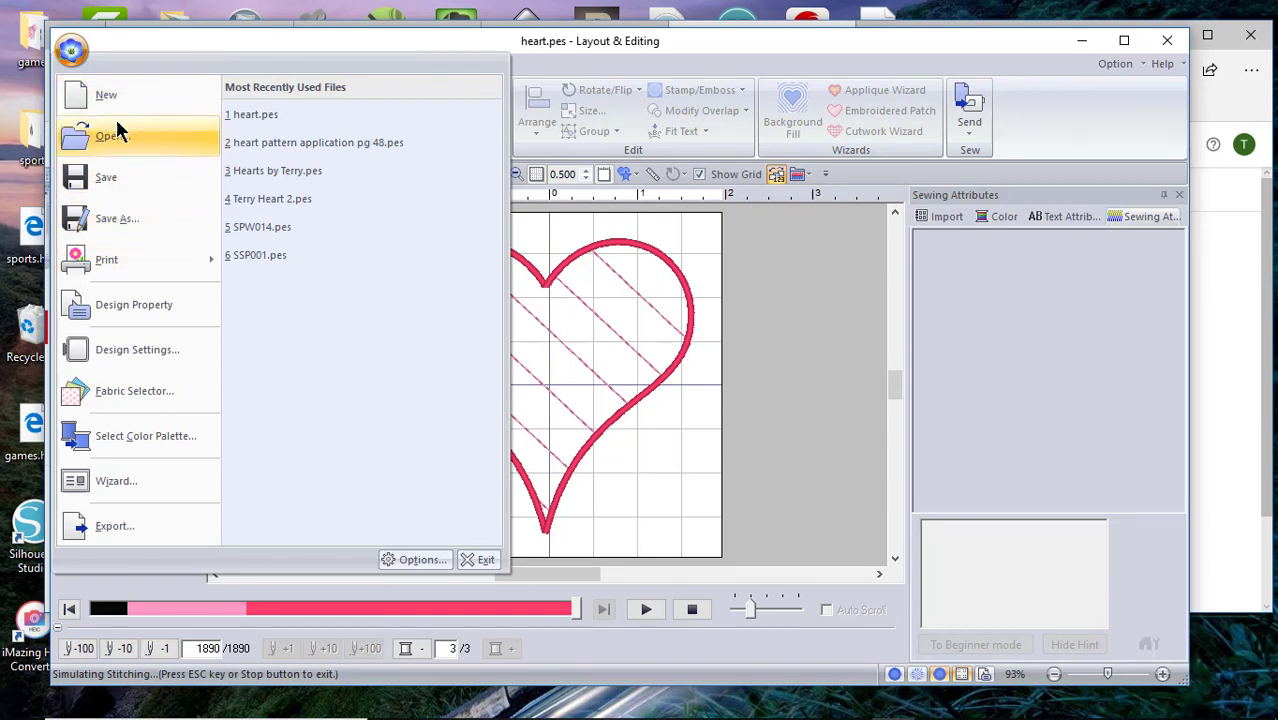
left_click(168, 110)
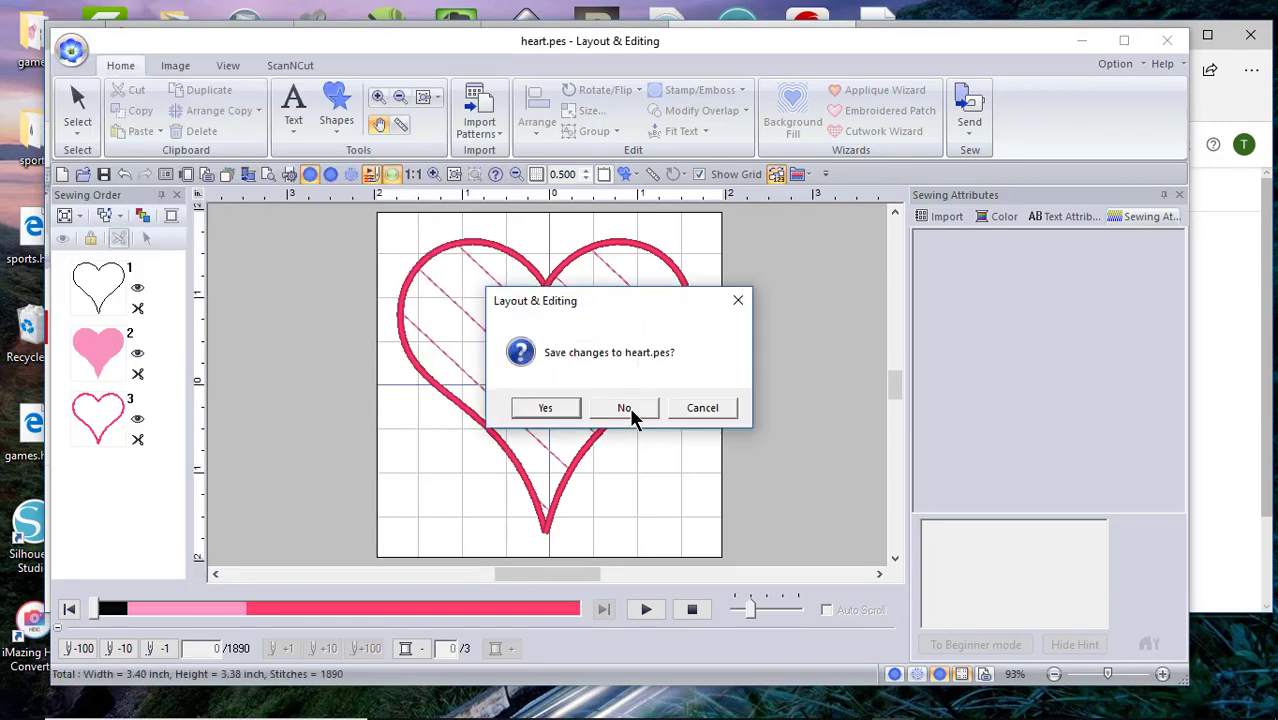
left_click(625, 408)
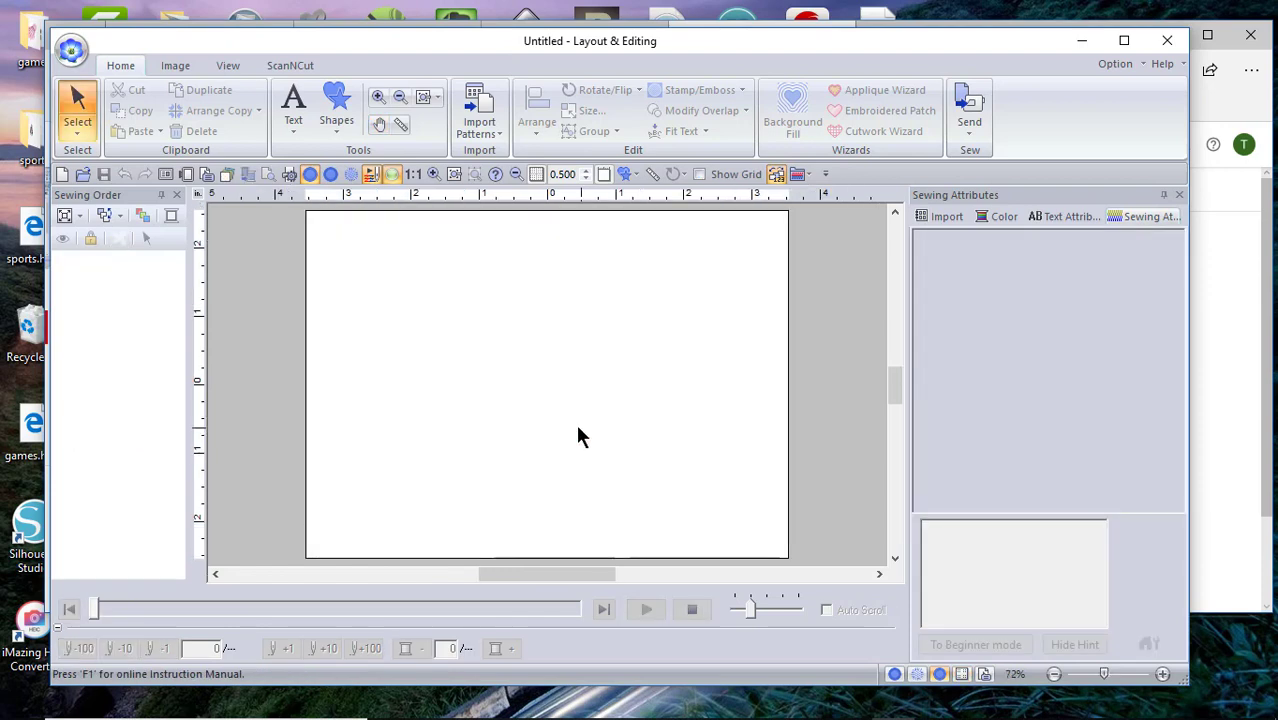
left_click(340, 106)
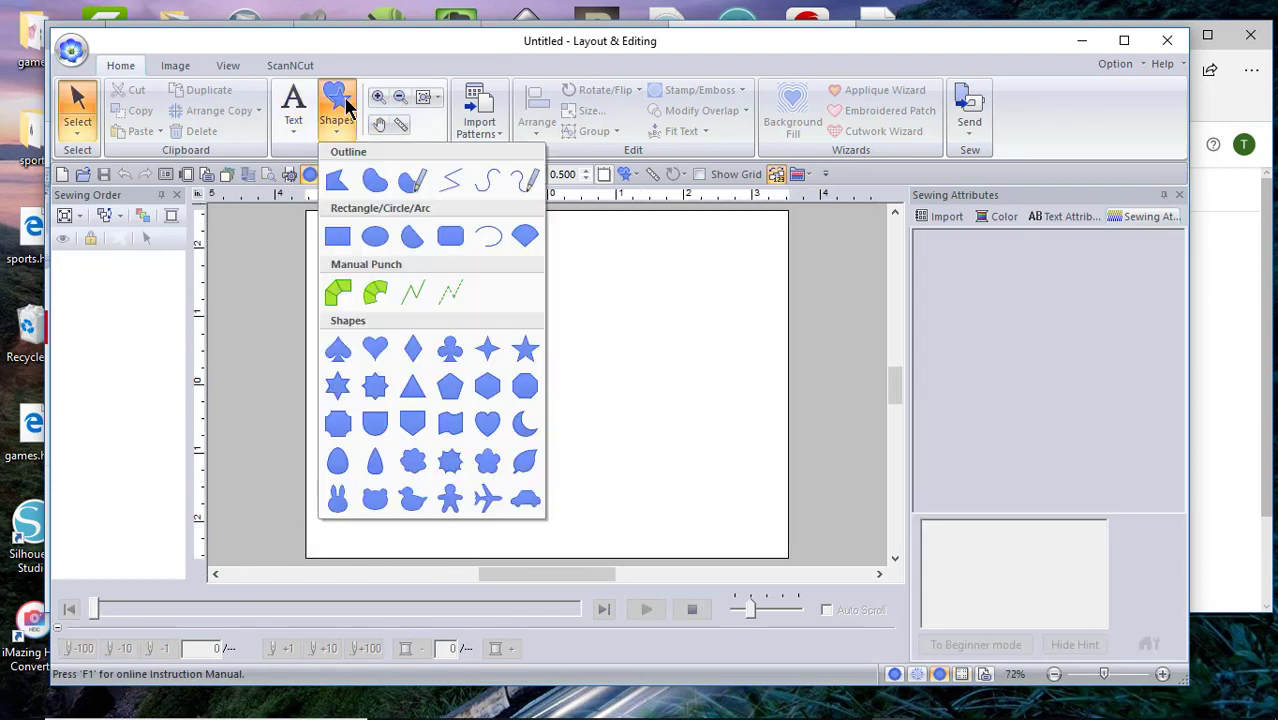
Step: Draw a large five-lobed flower with decorative fill (1257 stitches) and switch units to millimetres
left_click(484, 460)
left_click_drag(375, 260, 700, 498)
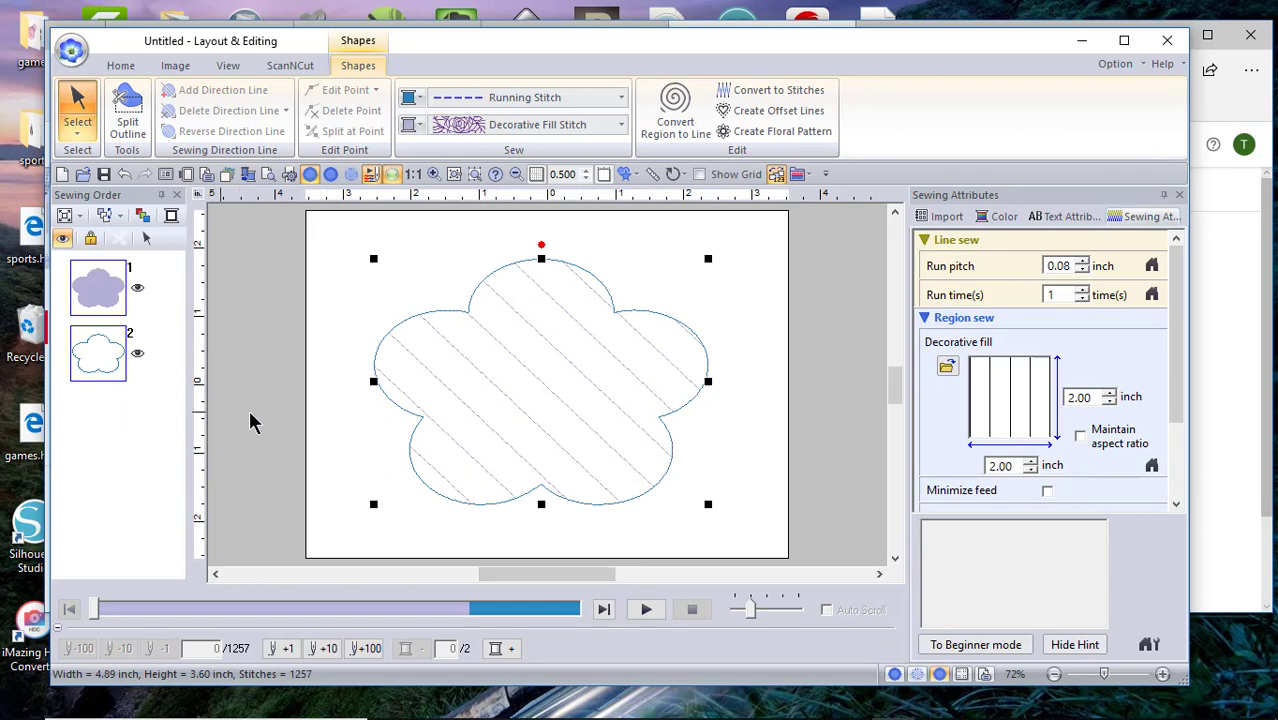
left_click(200, 203)
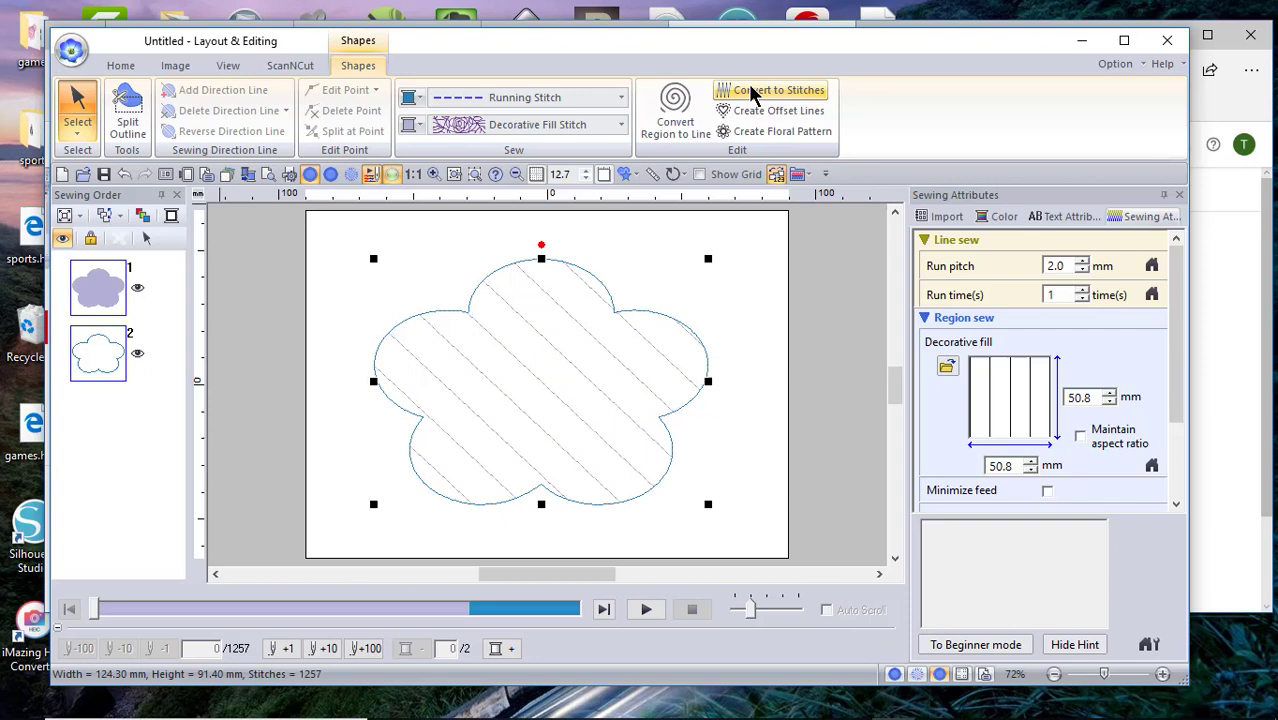
Step: Create an offset outline around the flower with an offset value of 1 and sew it first
left_click(772, 111)
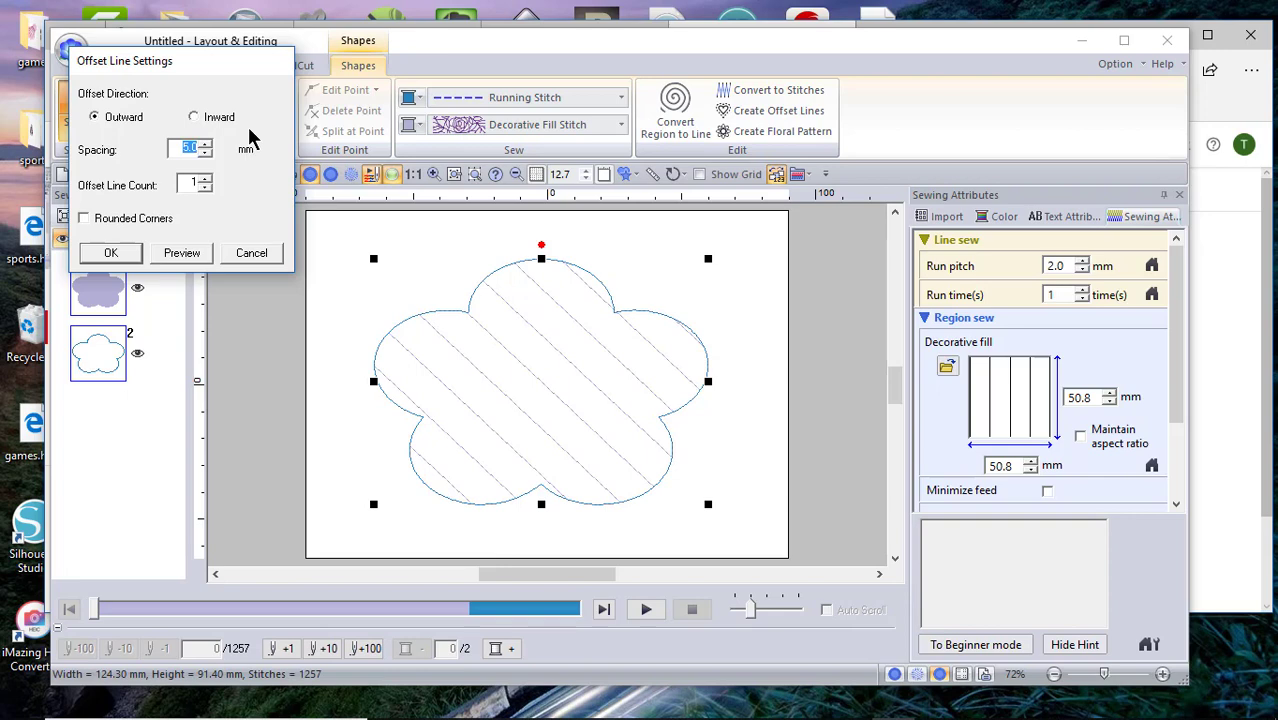
type("1")
left_click(108, 254)
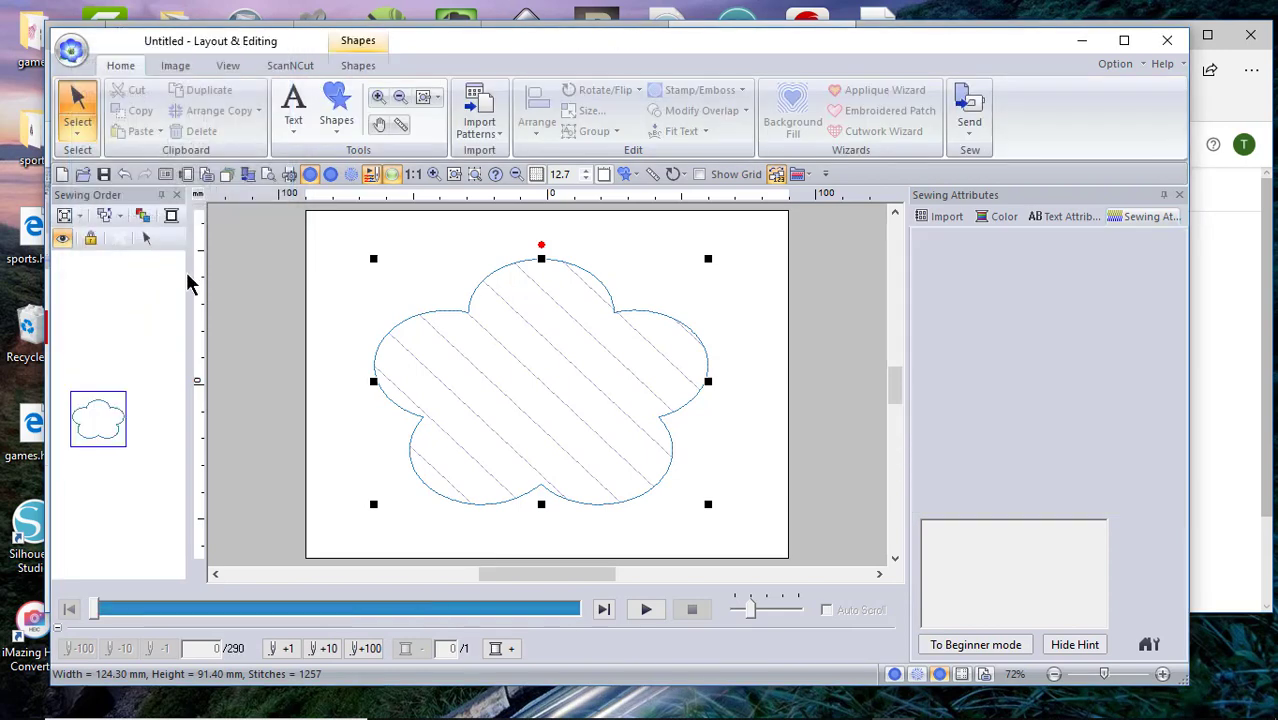
left_click_drag(86, 423, 97, 282)
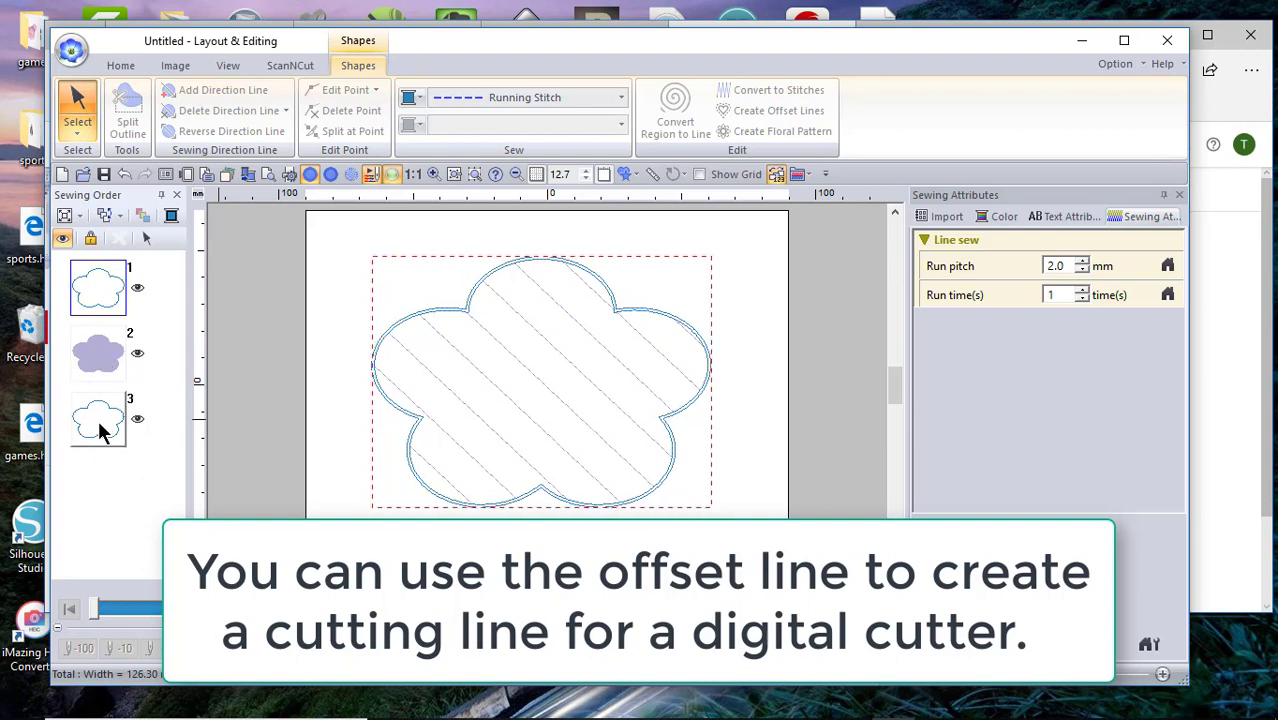
Step: Set the new offset outline's line sew type to Zigzag Stitch, bringing the design to 3050 stitches
left_click(97, 417)
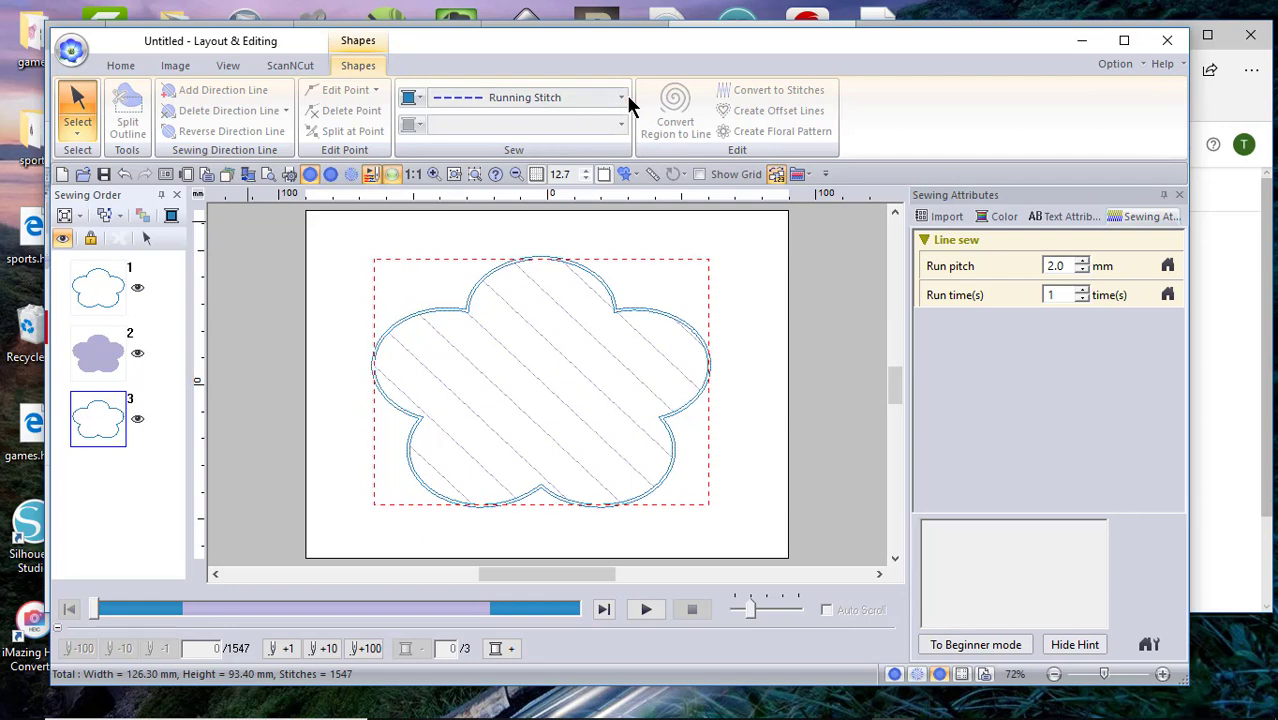
left_click(621, 98)
left_click(538, 143)
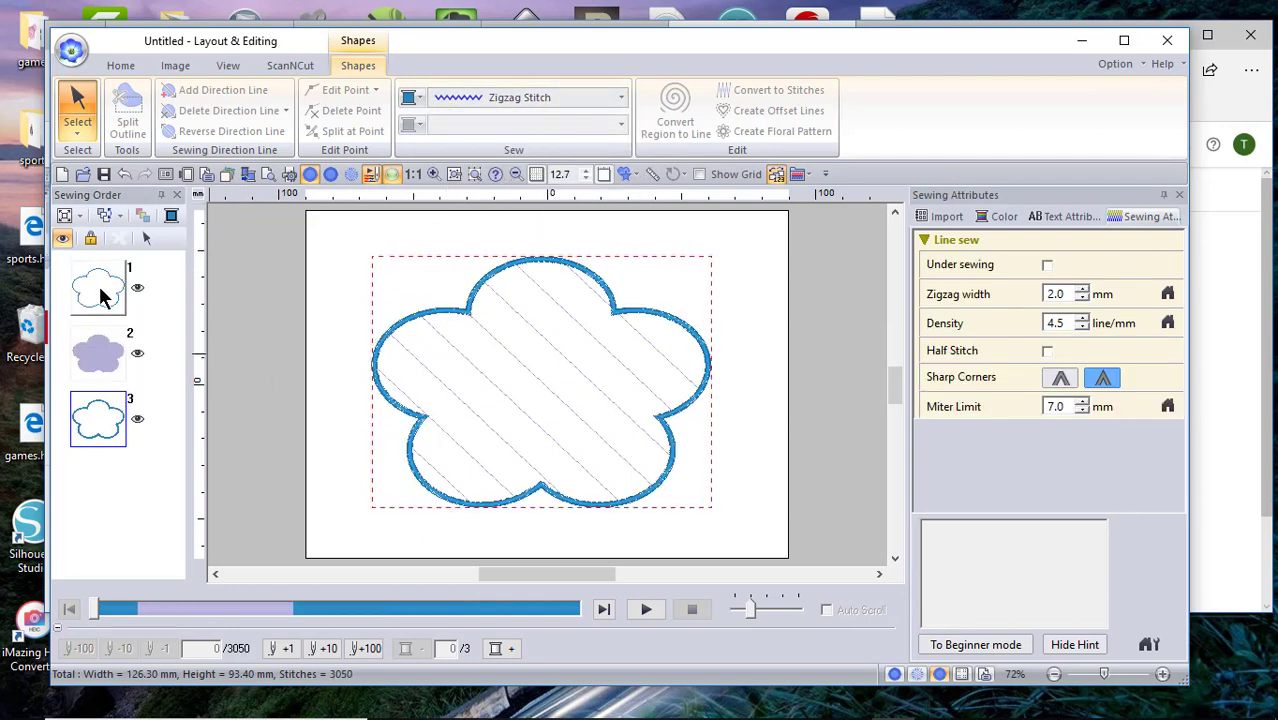
left_click(103, 297)
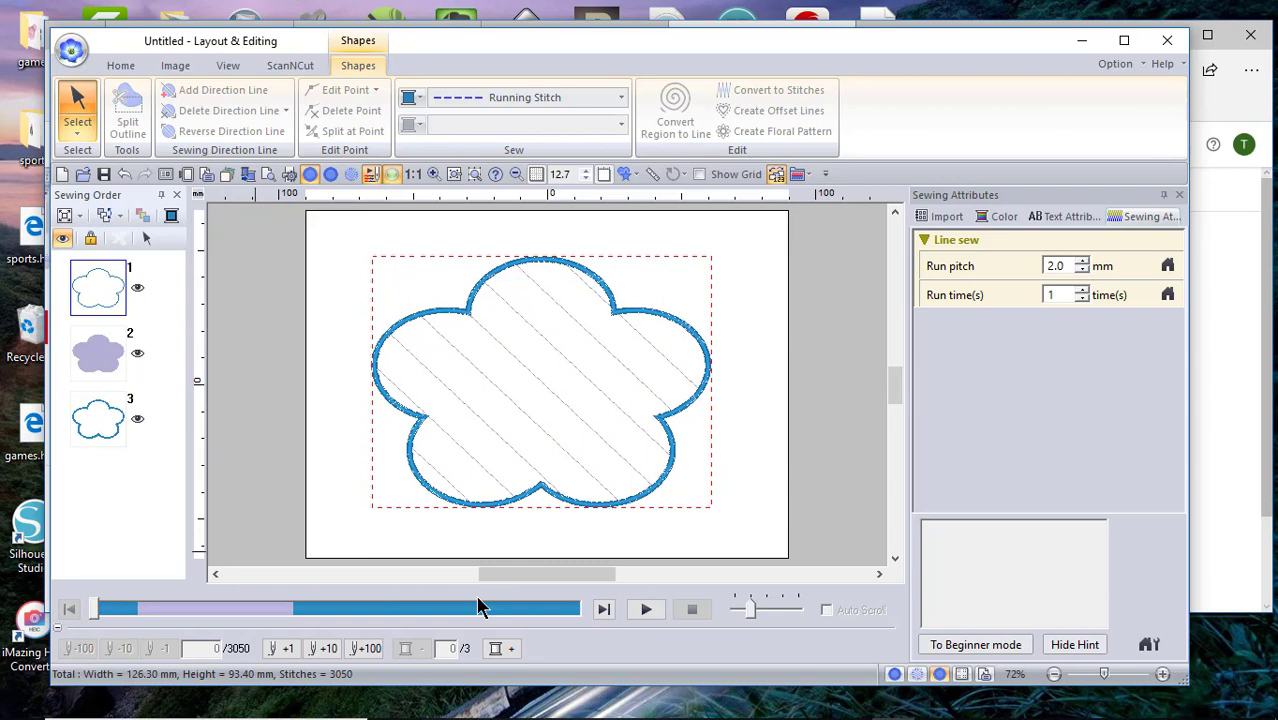
Step: Run the flower's stitch simulation, pausing and scrubbing, through to stitch 3050 of 3050
left_click(645, 609)
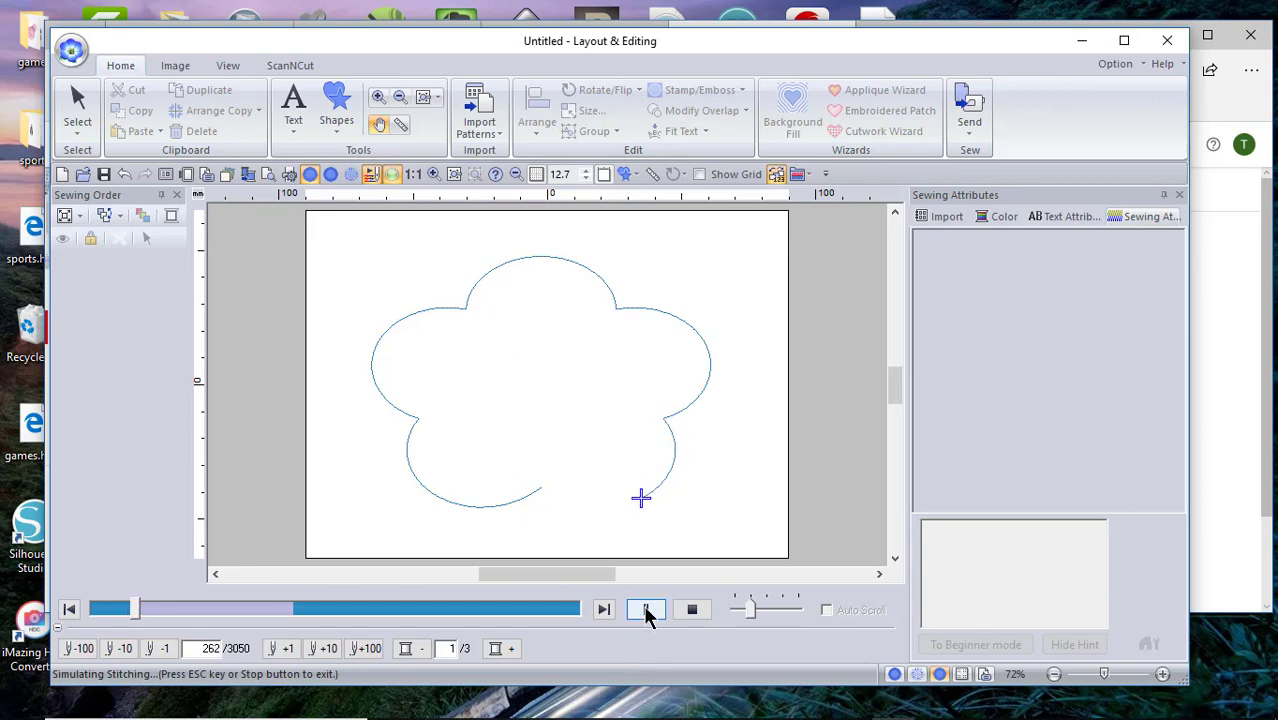
left_click(646, 609)
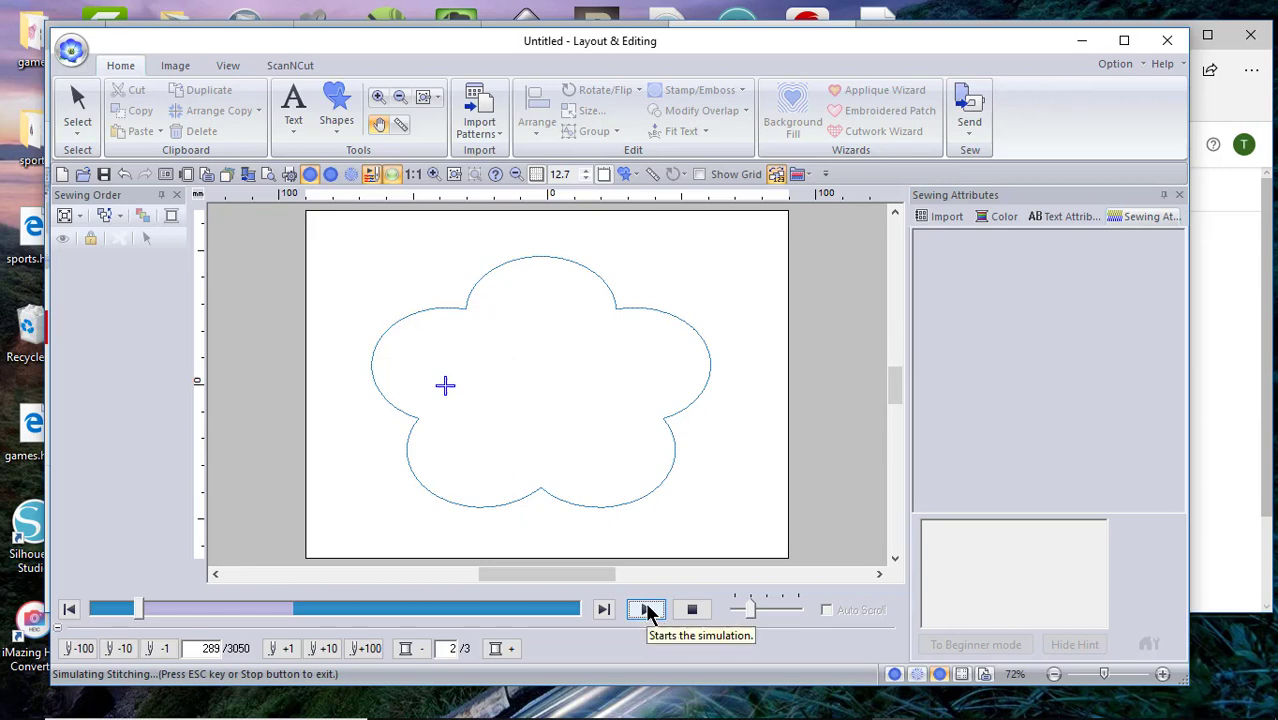
left_click(645, 610)
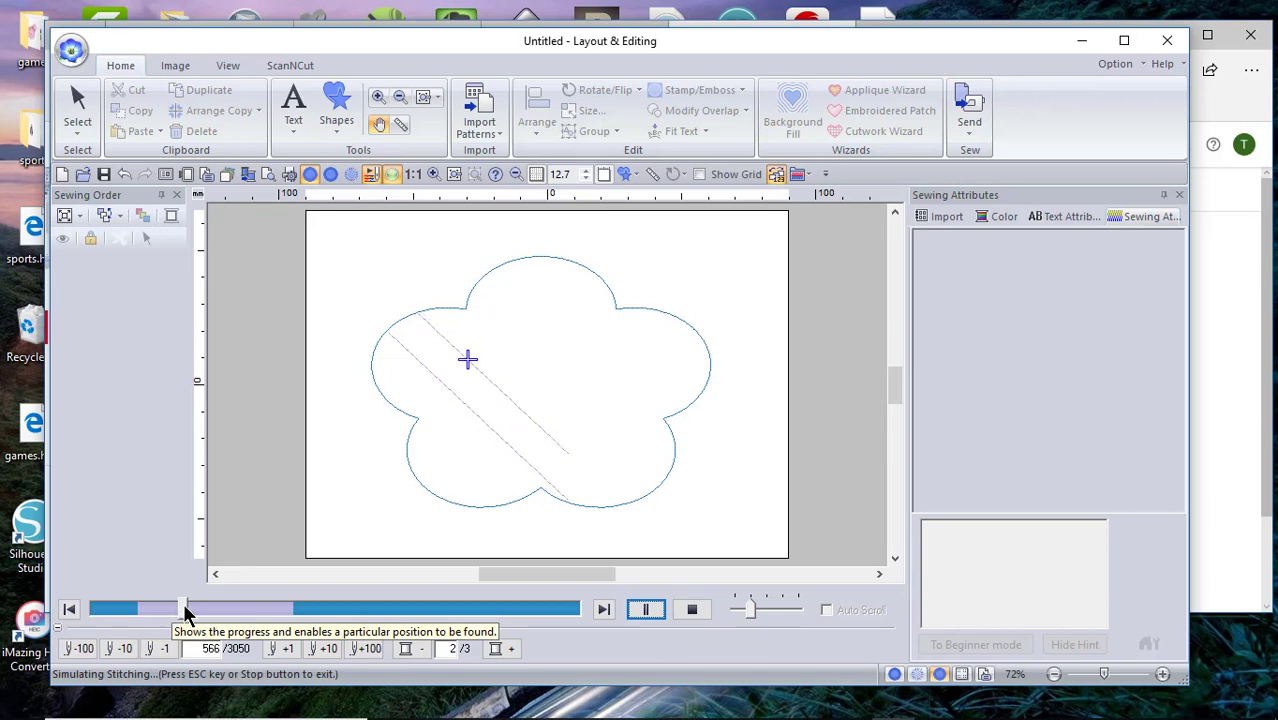
left_click_drag(186, 608, 294, 608)
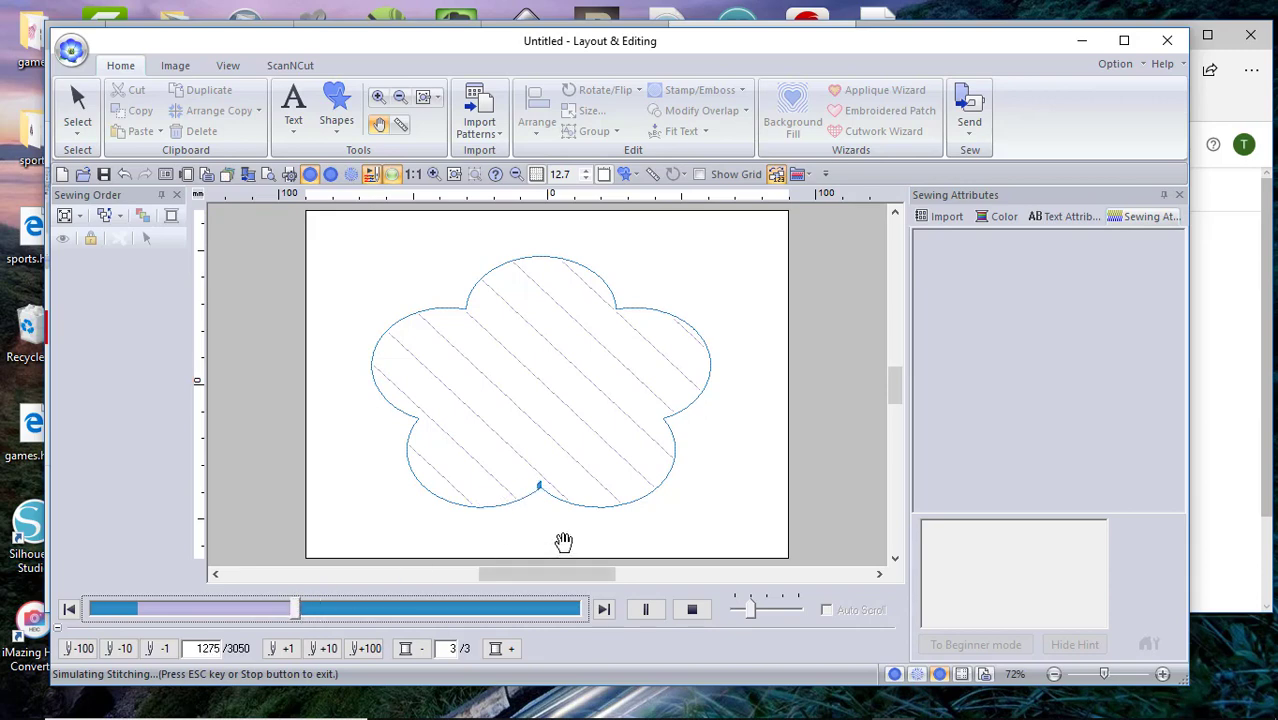
left_click(636, 605)
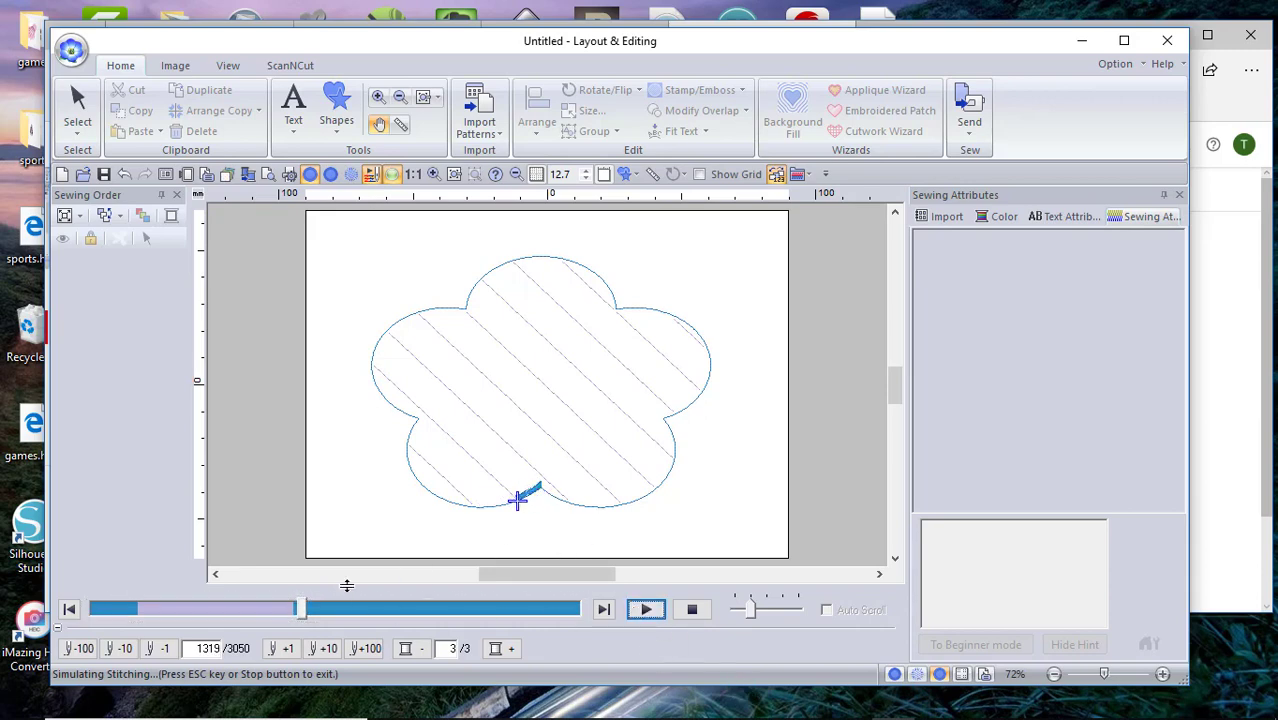
left_click_drag(302, 612, 296, 611)
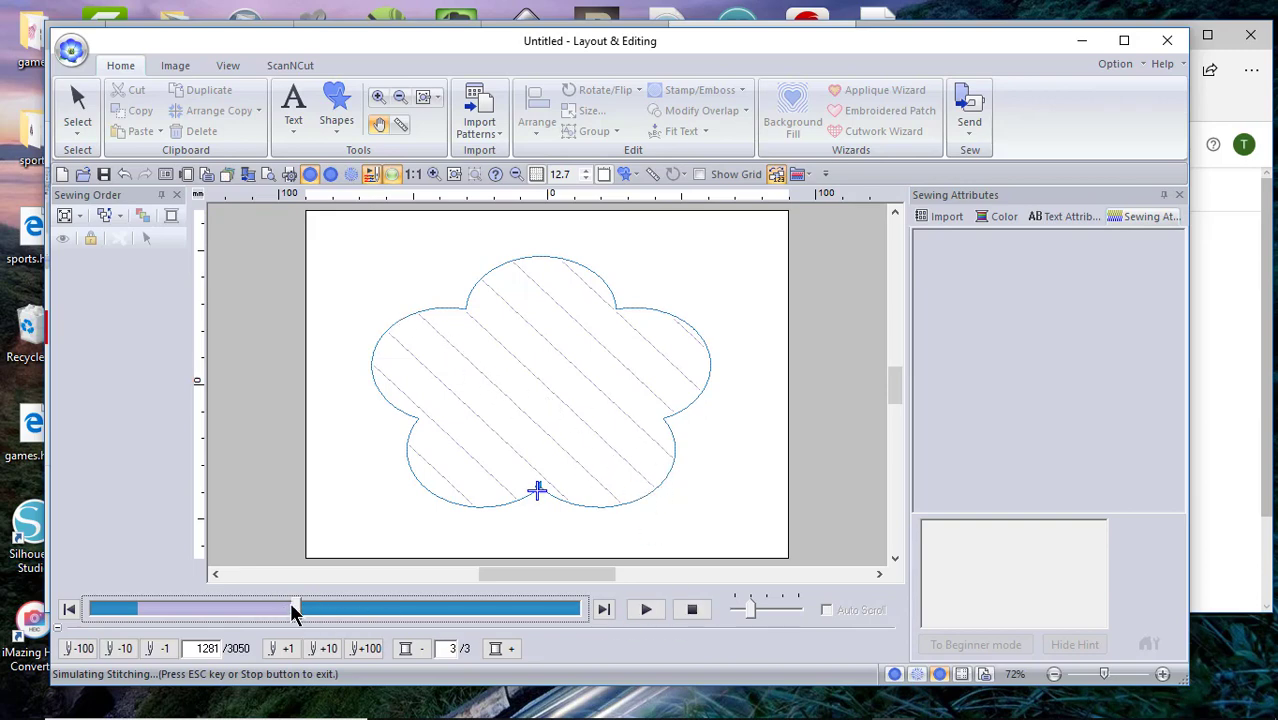
left_click_drag(294, 607, 571, 631)
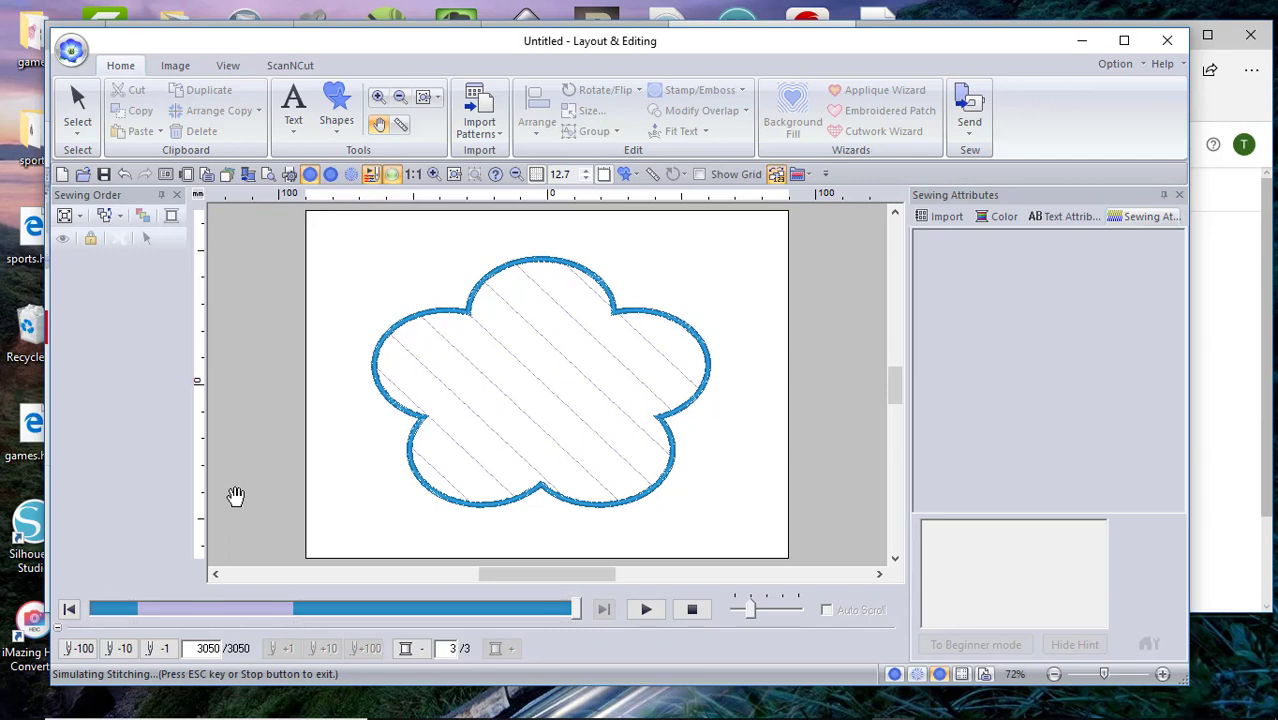
Step: Exit the simulation and measure 0.47 inch at 38 degrees across the flower's diagonal fill lines
key("Escape")
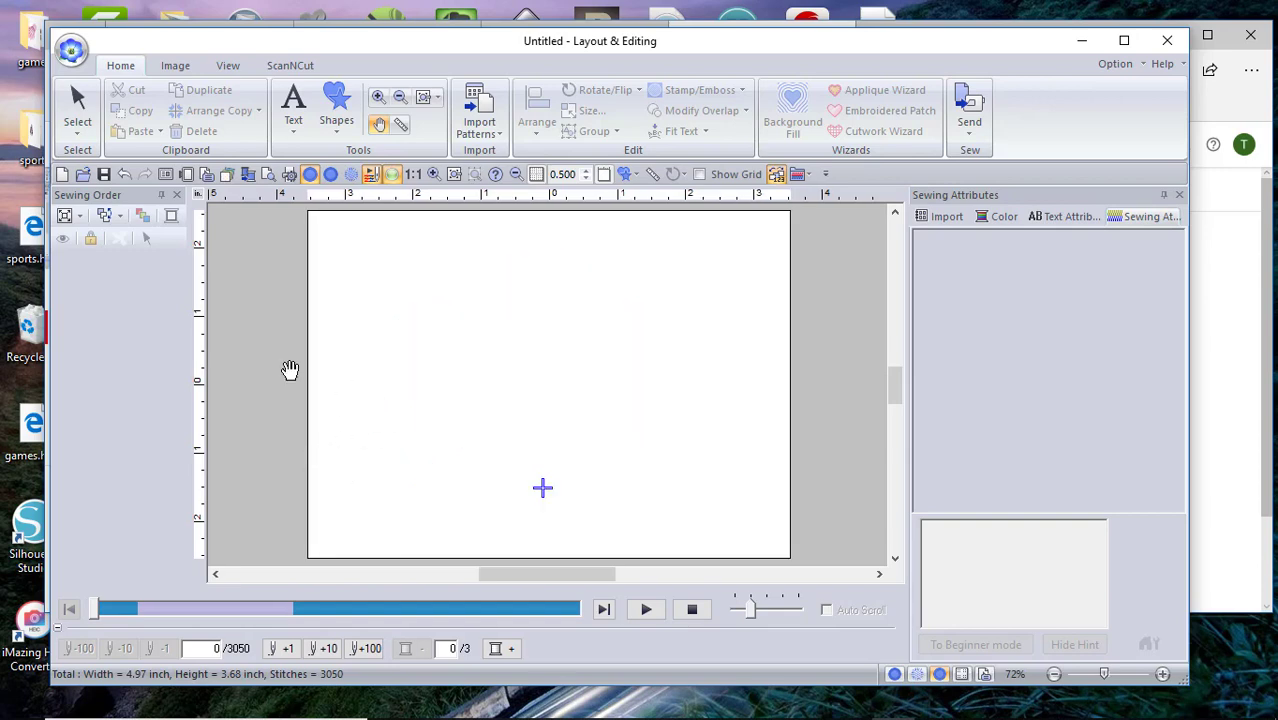
left_click(692, 609)
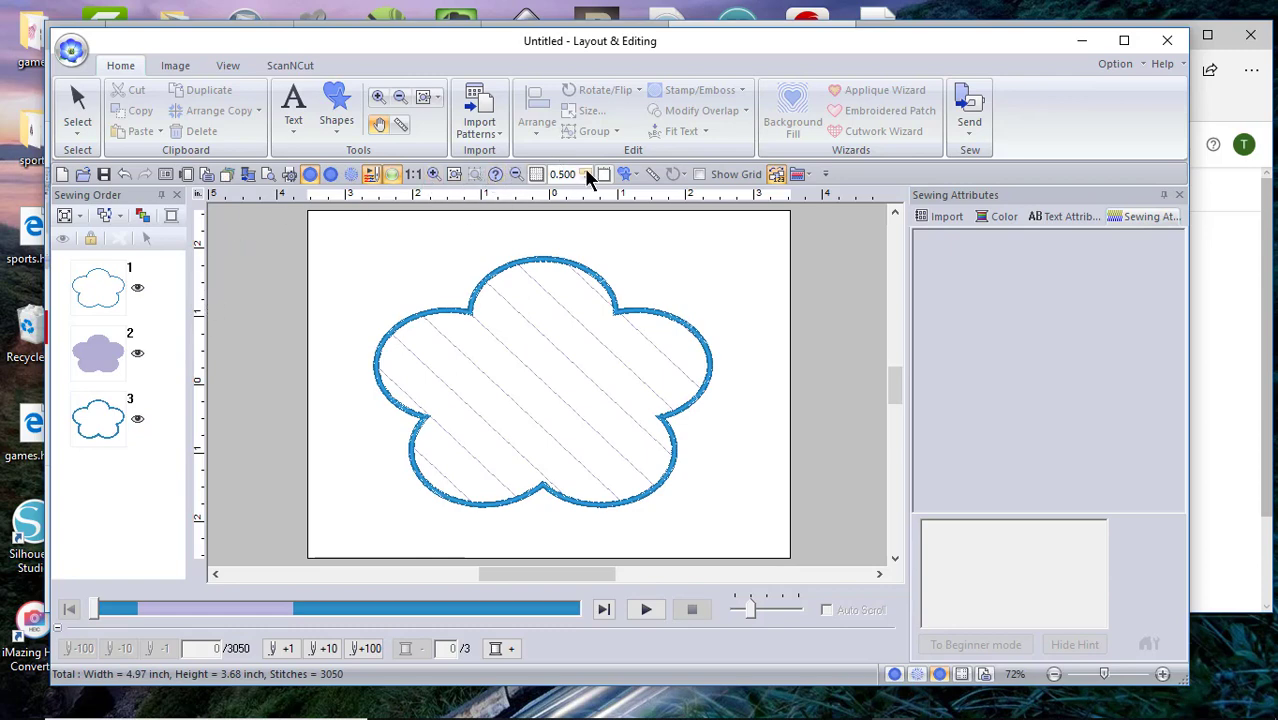
left_click(651, 175)
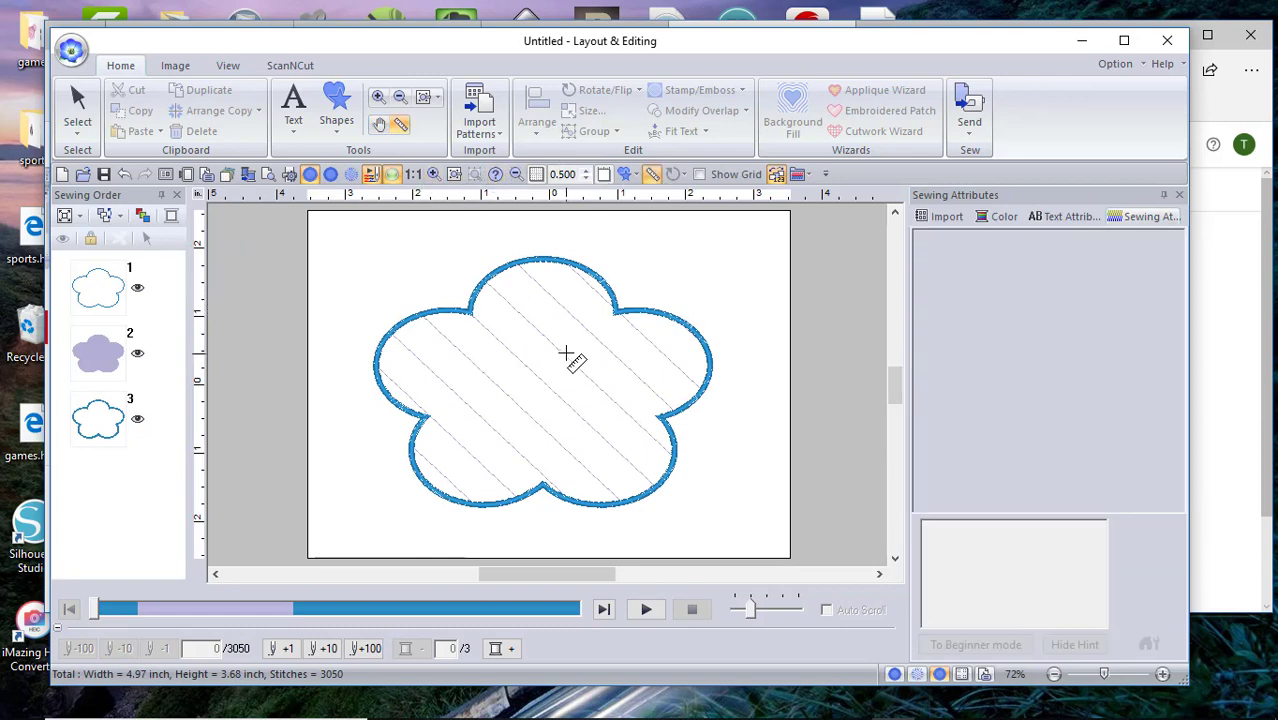
left_click_drag(565, 354, 590, 333)
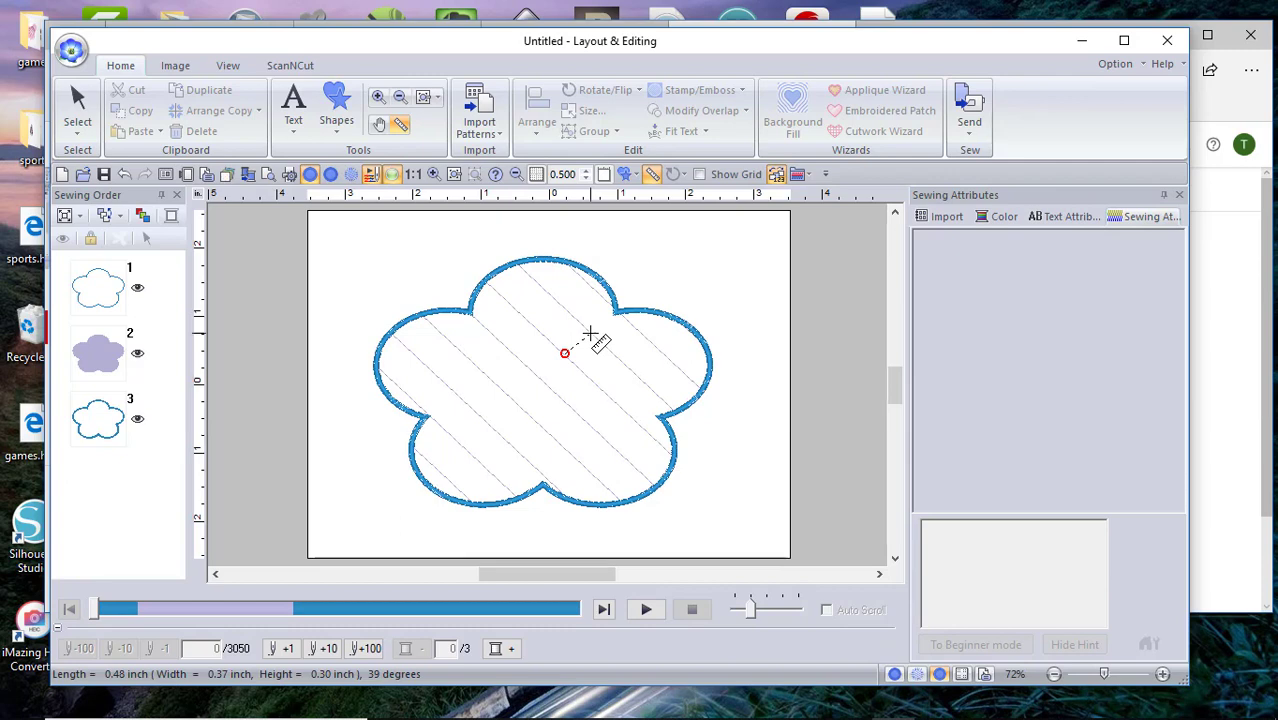
left_click_drag(590, 333, 590, 334)
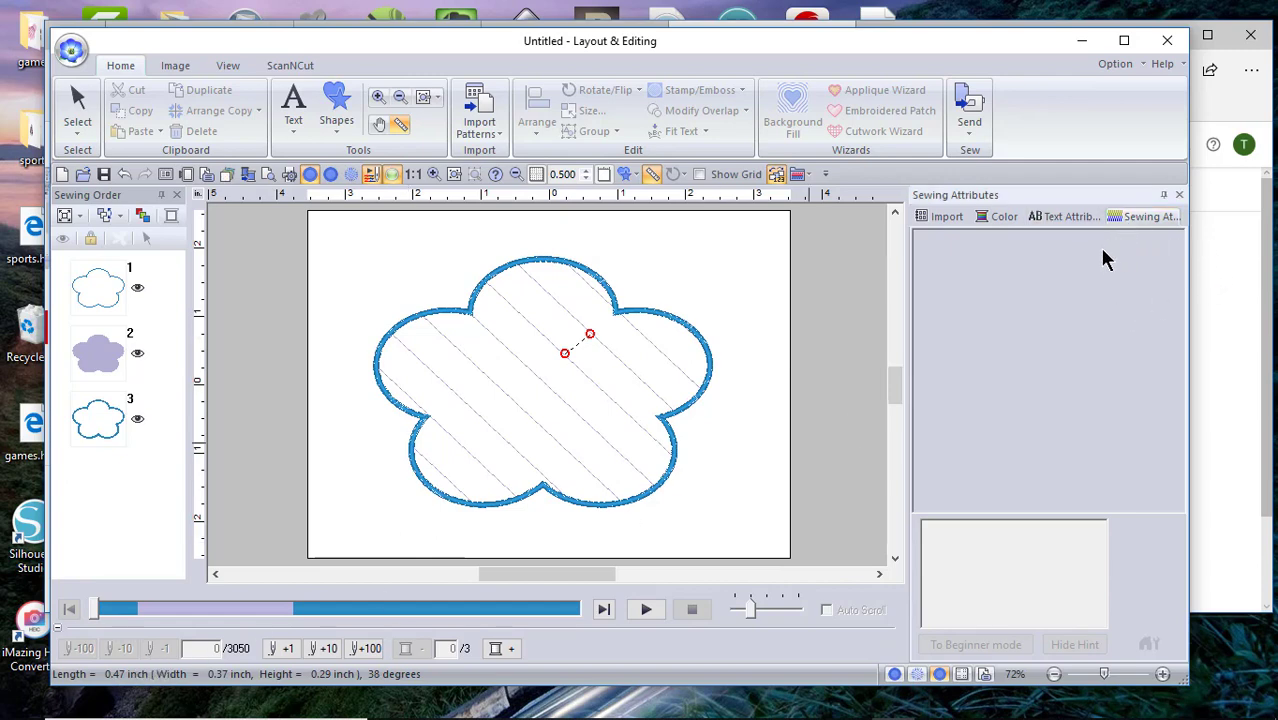
Step: Select the flower fill, item 2, showing its 2.00 × 2.00 inch decorative fill at 47 degrees
left_click(97, 352)
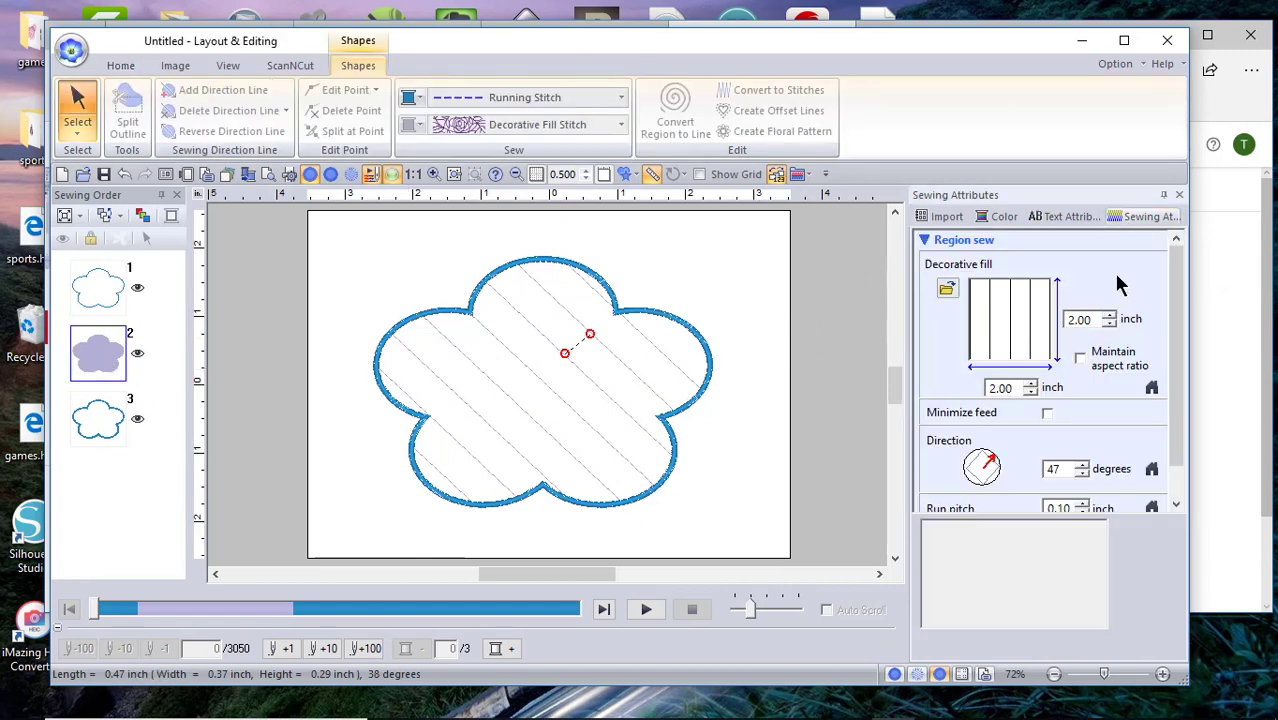